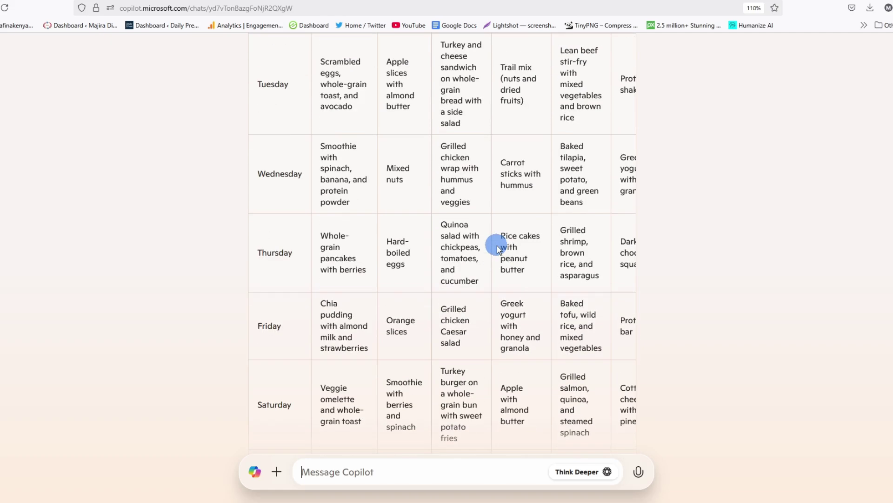
pyautogui.scroll(4, 497, 246)
pyautogui.scroll(1, 497, 246)
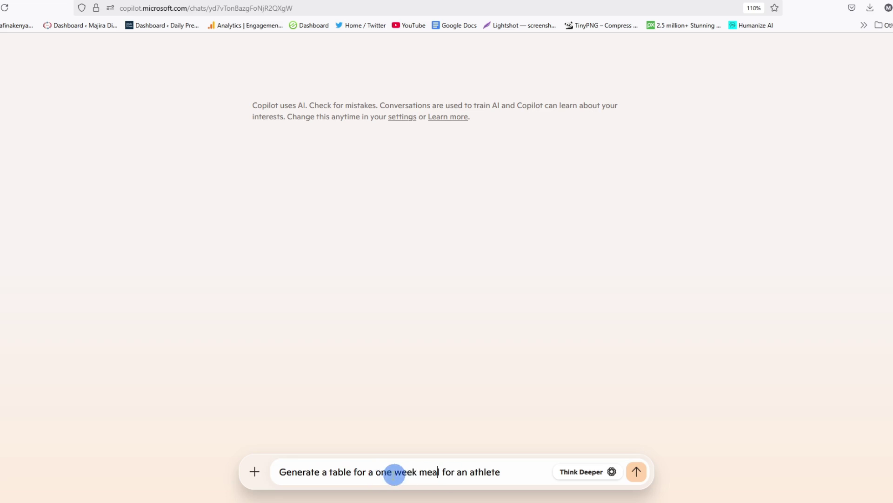
# Send Copilot the request for a one-week athlete meal plan table of meals and snacks.
pyautogui.click(635, 475)
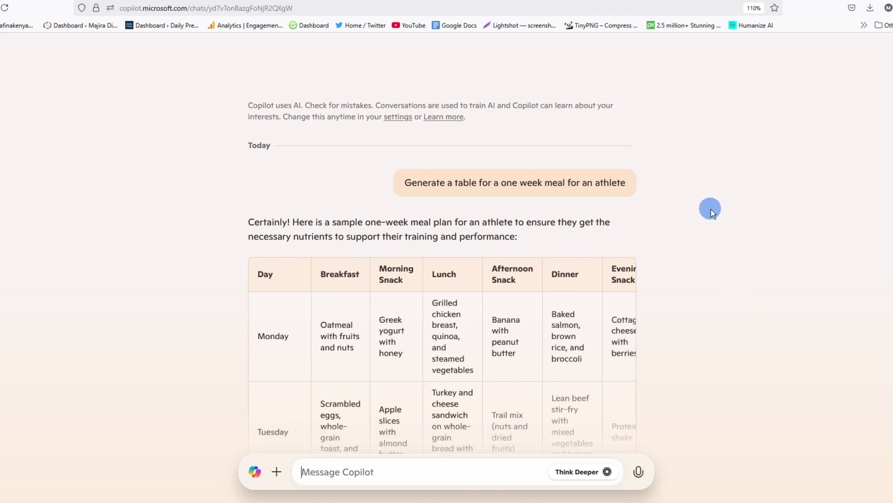
pyautogui.scroll(2, 706, 195)
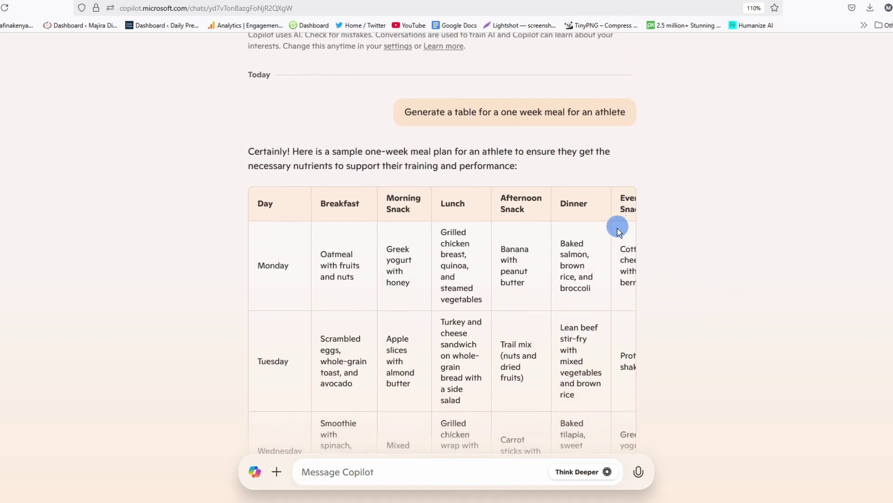
pyautogui.scroll(-5, 708, 229)
pyautogui.scroll(-3, 716, 230)
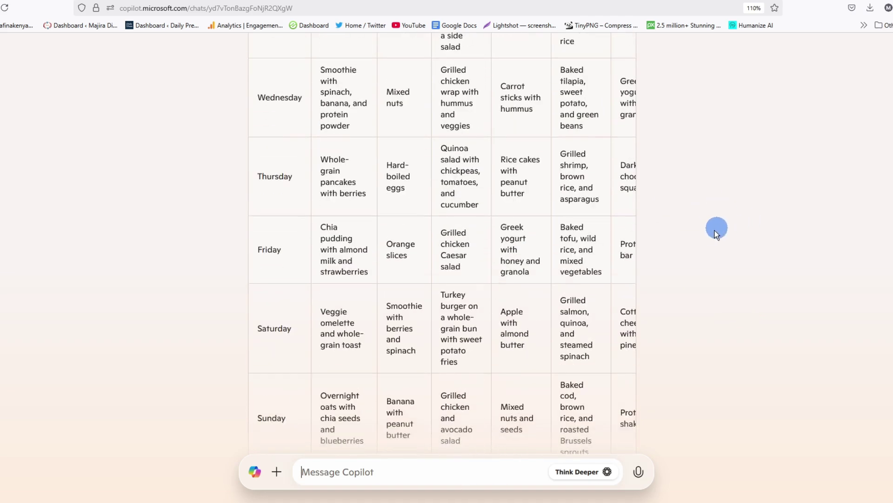
pyautogui.scroll(-2, 455, 286)
pyautogui.scroll(4, 497, 246)
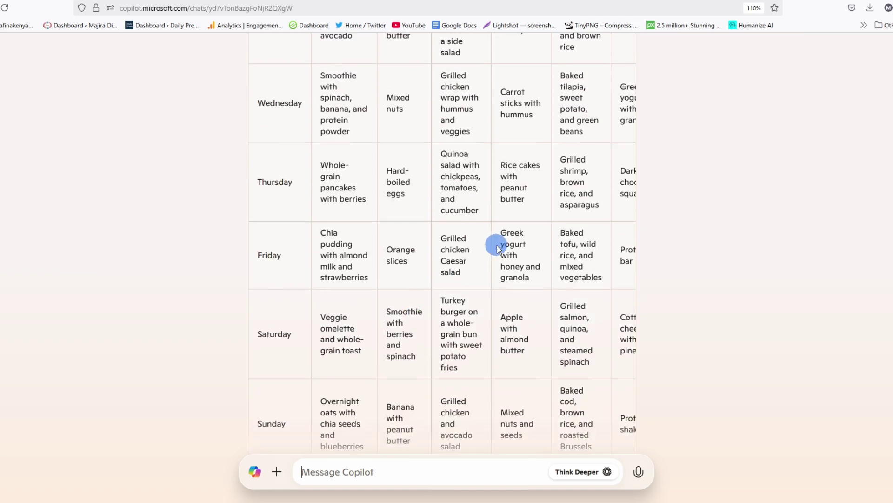
pyautogui.scroll(5, 497, 246)
pyautogui.scroll(2, 451, 303)
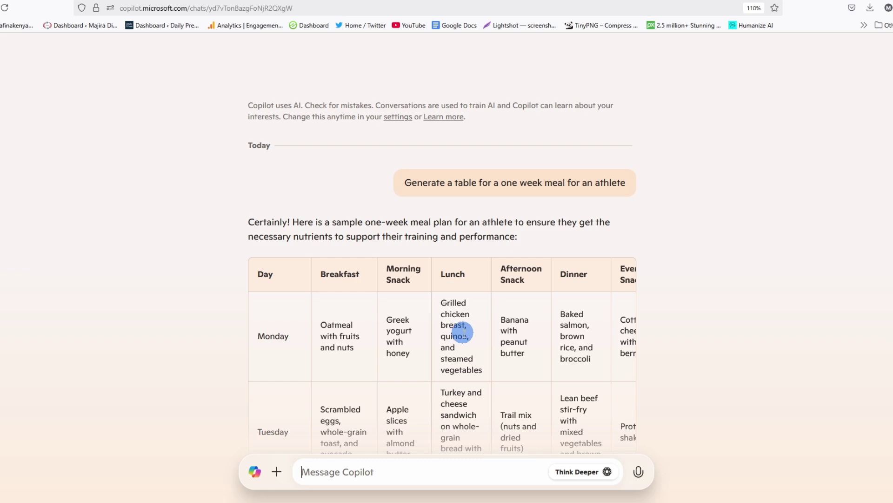
pyautogui.scroll(-5, 462, 332)
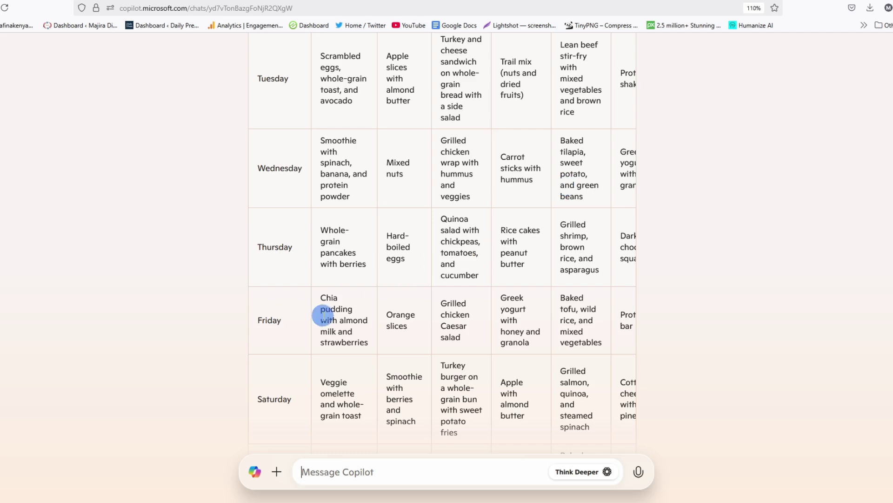
pyautogui.scroll(-3, 329, 315)
pyautogui.scroll(-1, 355, 281)
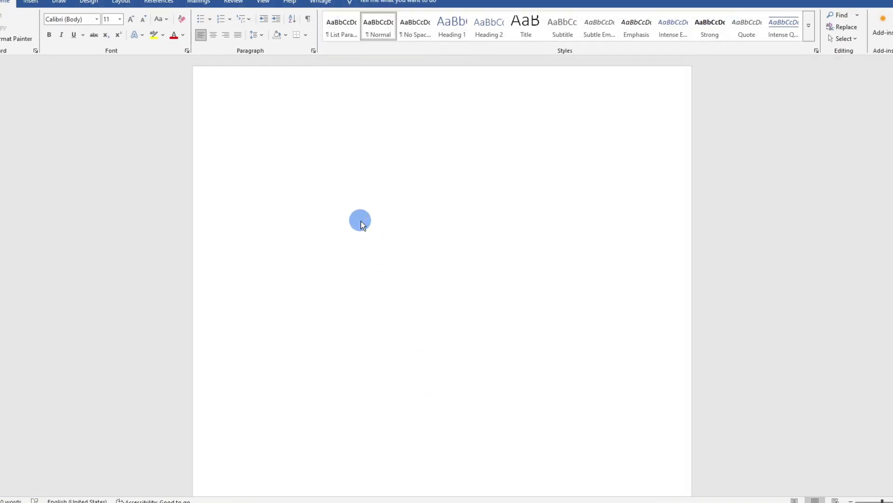
pyautogui.hotkey('ctrl', 'v')
pyautogui.scroll(2, 472, 261)
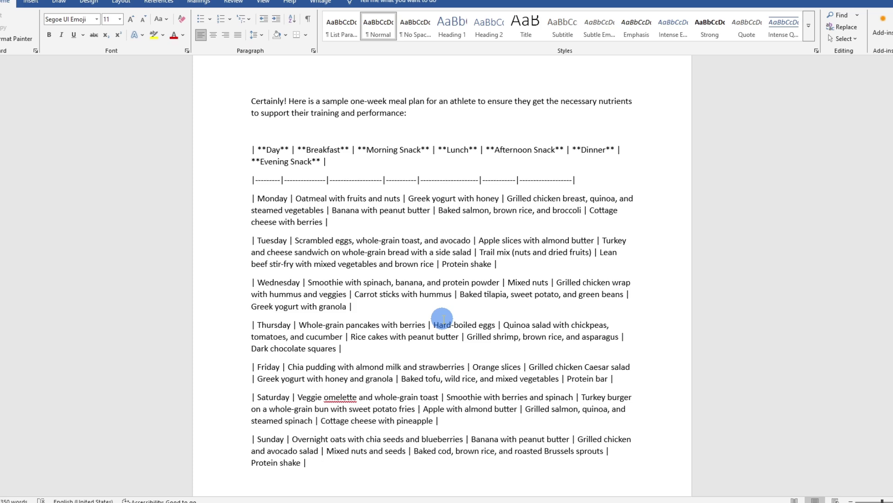
pyautogui.hotkey('ctrl', 'a')
pyautogui.press('Delete')
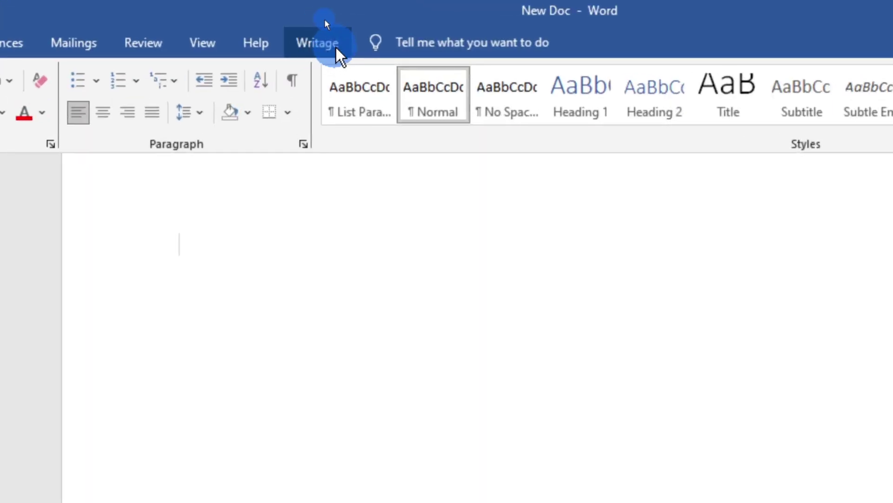
# Show the Writage ribbon tab with Copy Markdown and Paste Markdown tools.
pyautogui.click(323, 19)
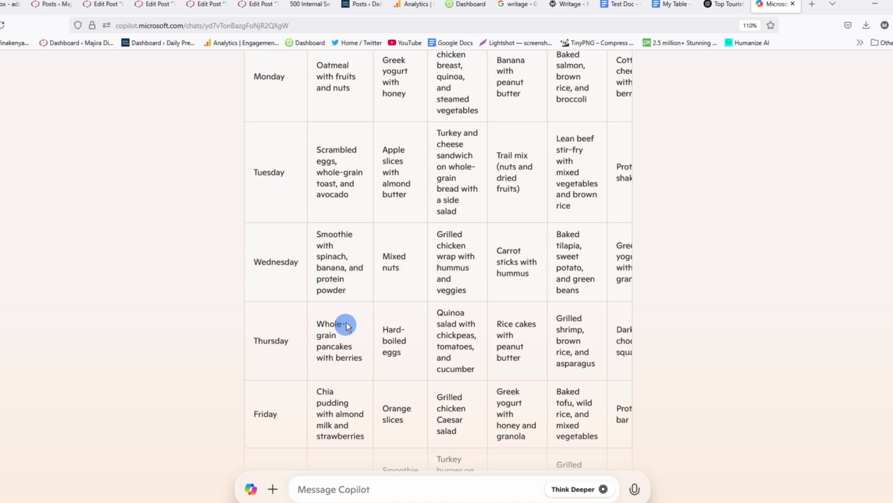
pyautogui.scroll(-2, 401, 268)
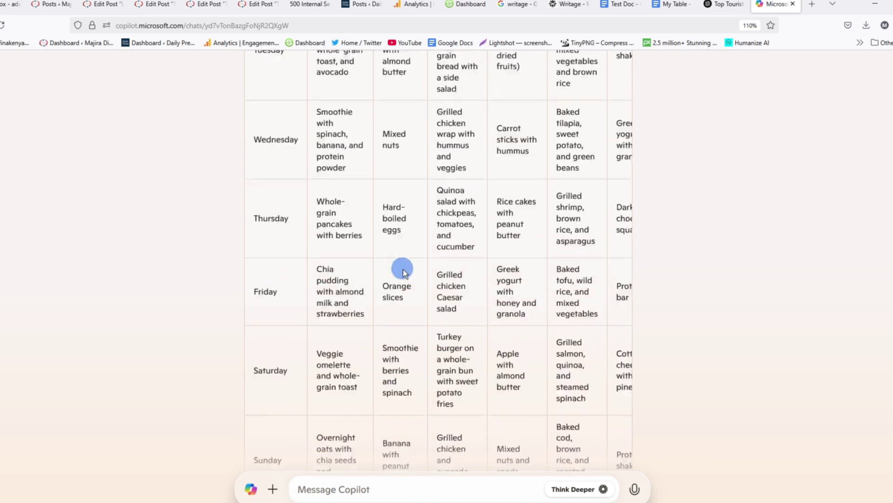
pyautogui.scroll(-3, 355, 299)
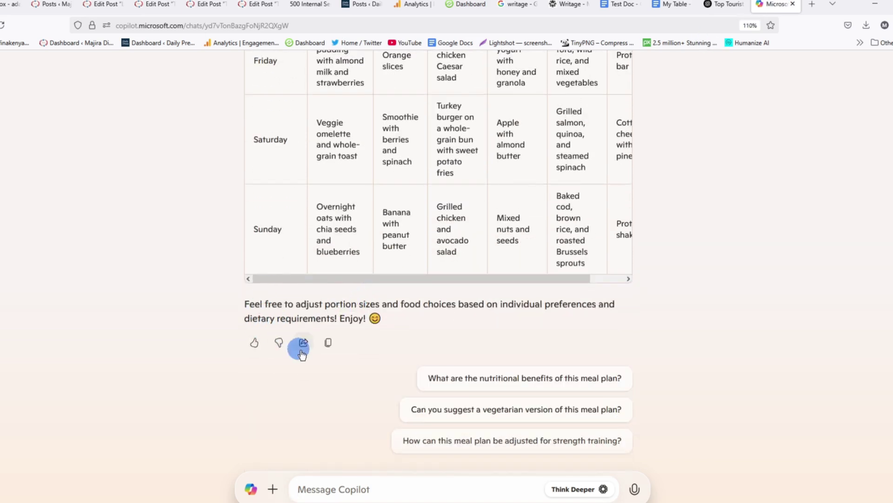
# Copy Copilot's full meal-plan reply to the clipboard.
pyautogui.click(331, 344)
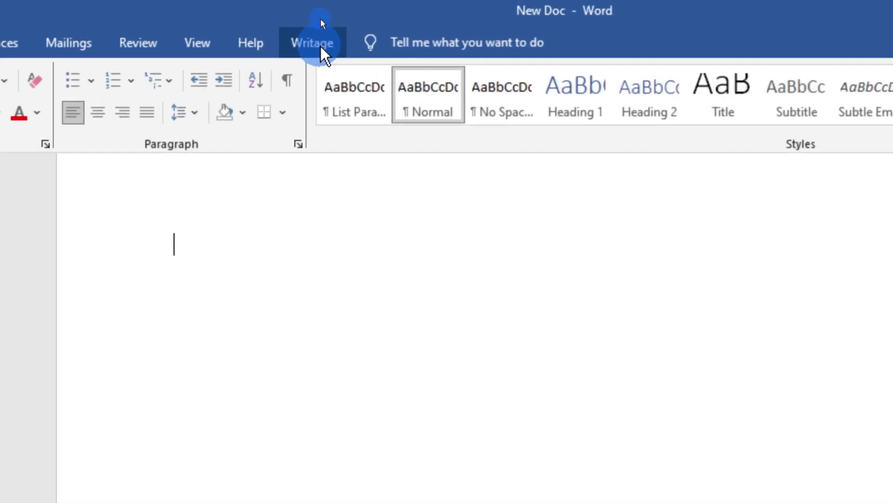
# Paste the copied meal plan via Writage's Paste Markdown as a seven-column bordered table.
pyautogui.click(321, 45)
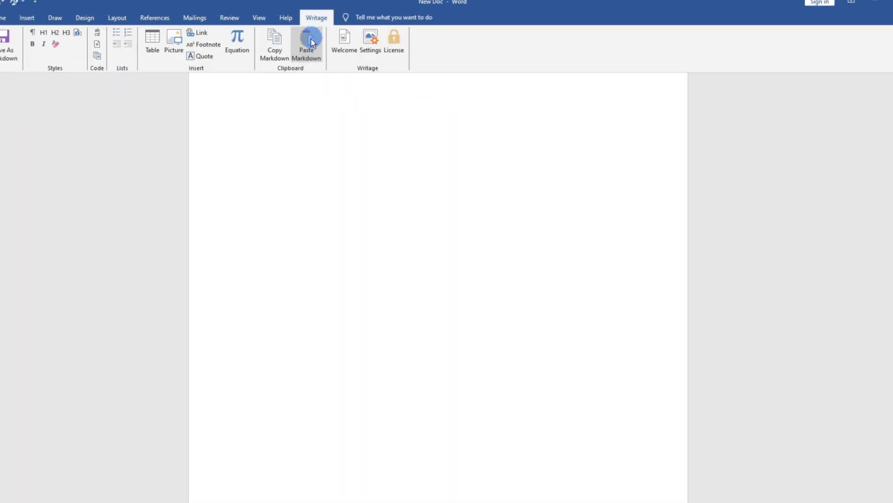
pyautogui.click(305, 59)
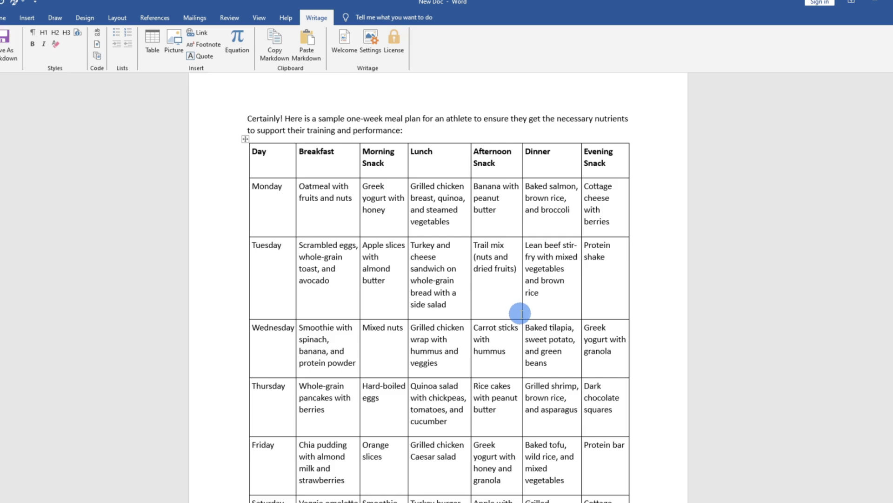
pyautogui.scroll(-2, 454, 311)
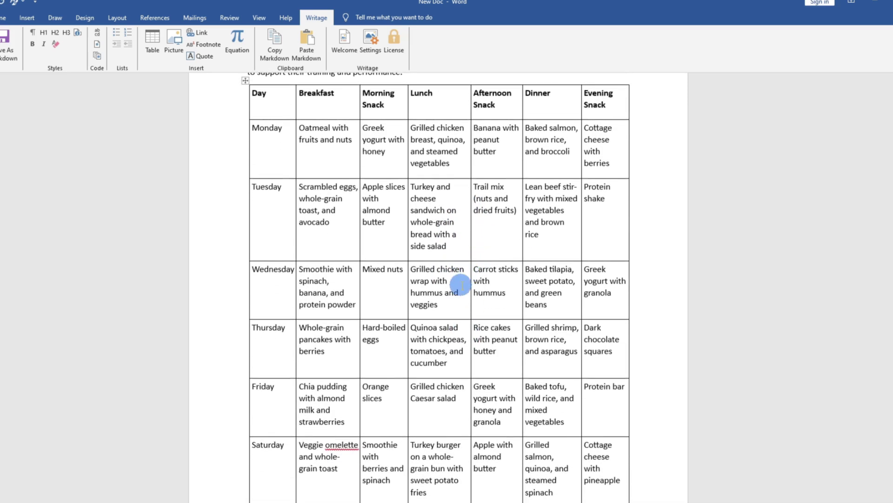
pyautogui.scroll(2, 461, 285)
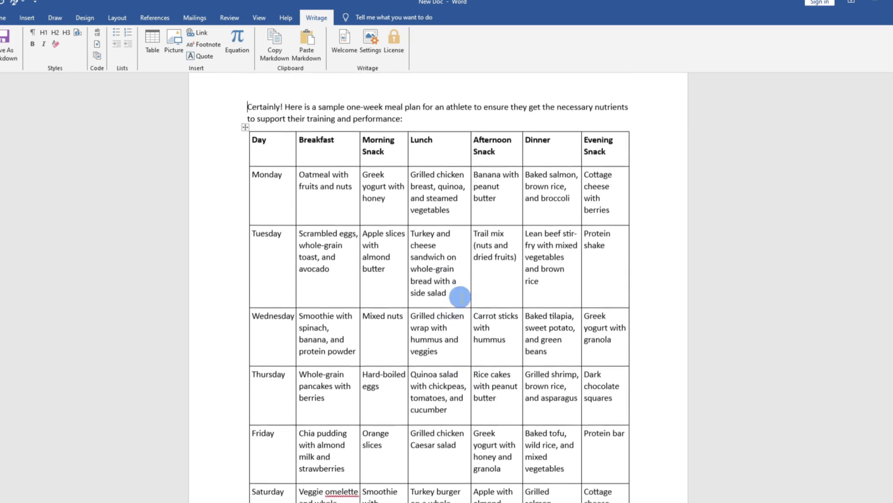
pyautogui.scroll(-2, 460, 307)
pyautogui.scroll(-5, 468, 318)
pyautogui.scroll(-1, 489, 314)
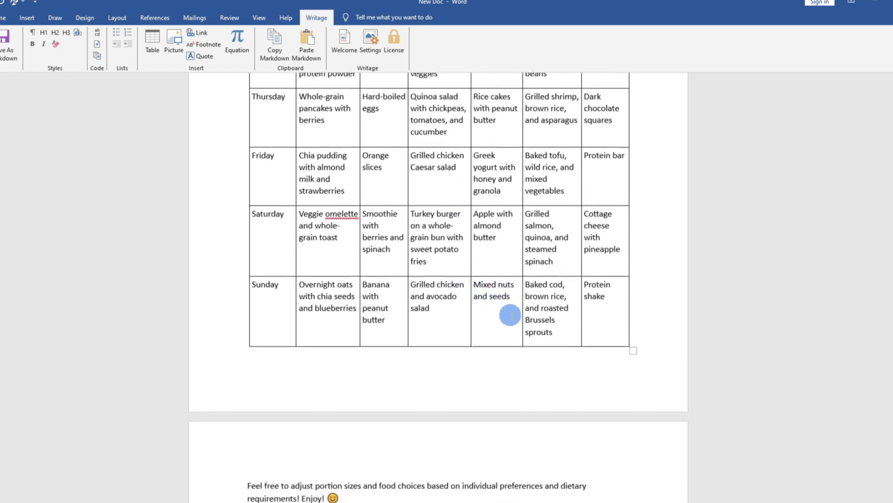
pyautogui.scroll(-4, 510, 314)
pyautogui.scroll(12, 495, 321)
pyautogui.scroll(-1, 480, 330)
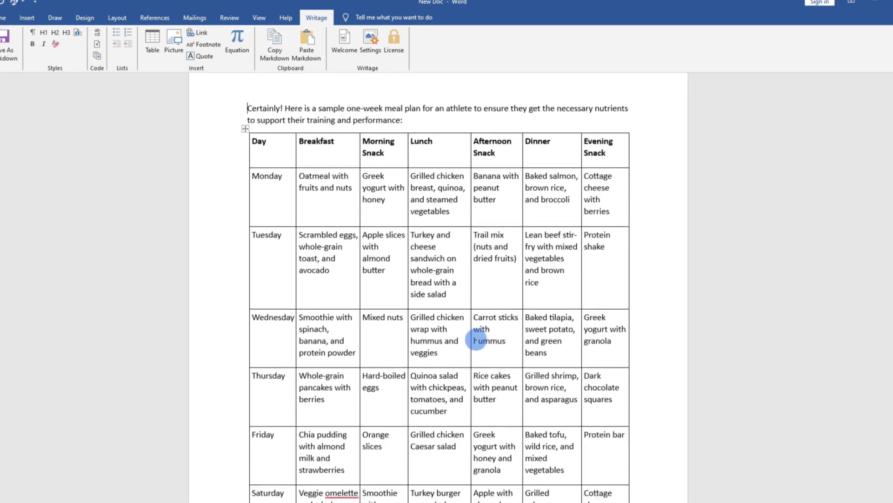